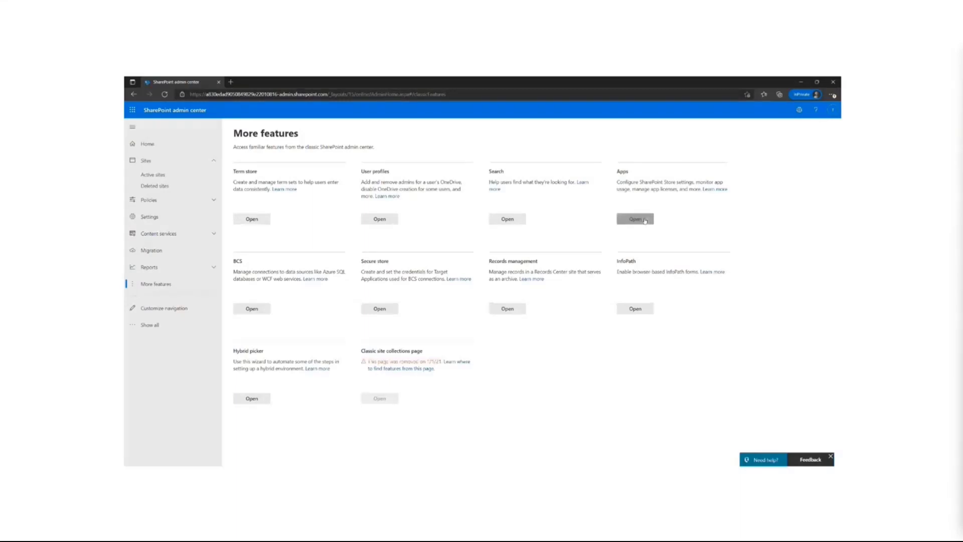
Step: In the PowerPoint demo, open Apps twice to create the tenant App Catalog's Manage apps page
click(637, 219)
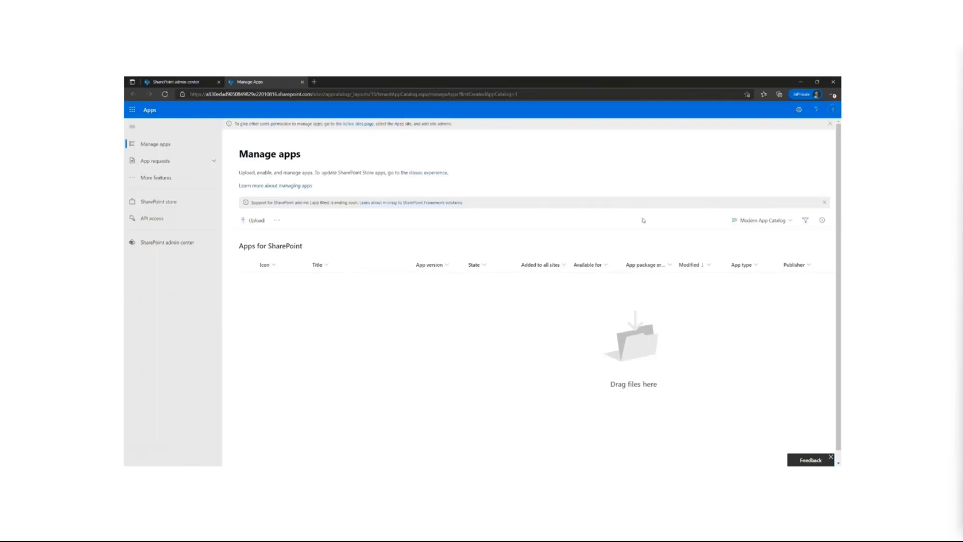
key(ctrl+w)
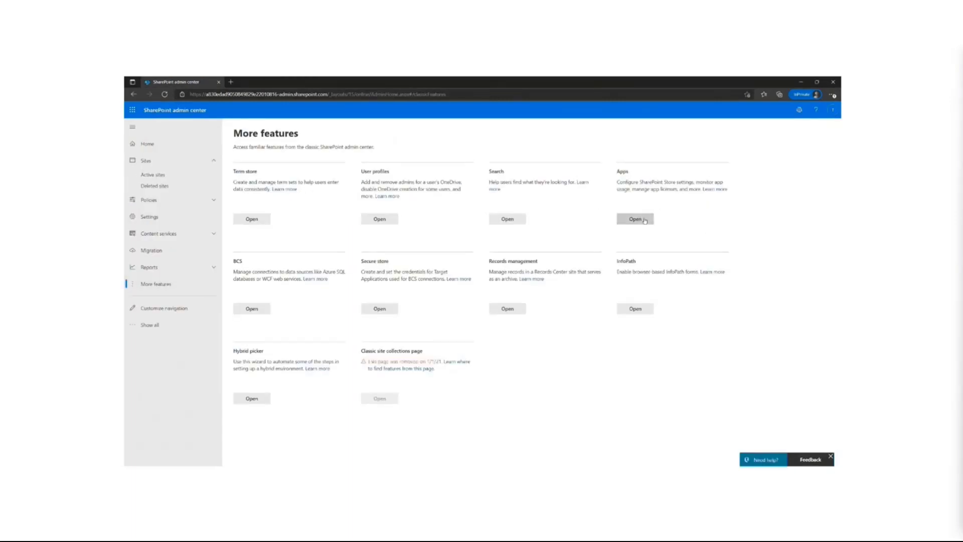
click(636, 219)
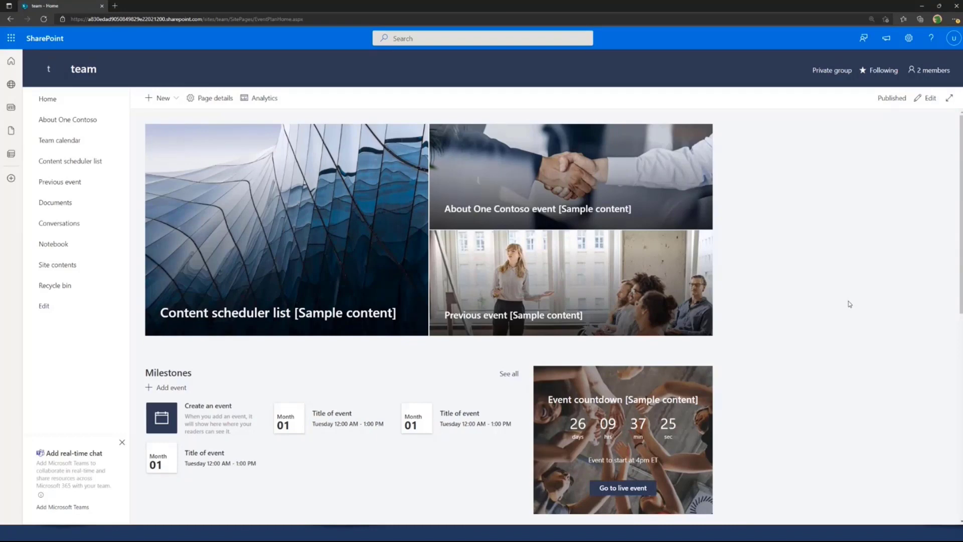
Step: Point out 'team' in the site address, then add an app to the team site via New > App
click(224, 19)
double_click(223, 19)
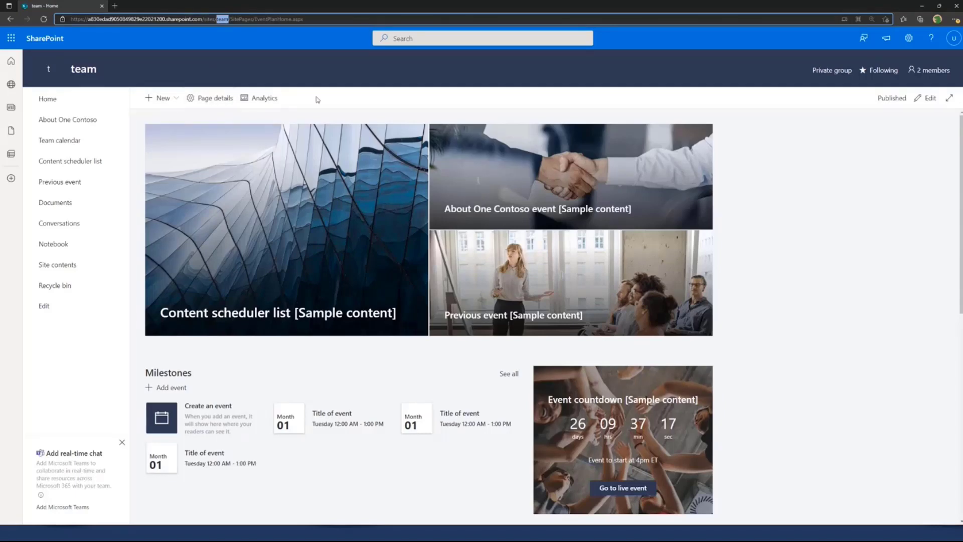
click(181, 94)
click(165, 95)
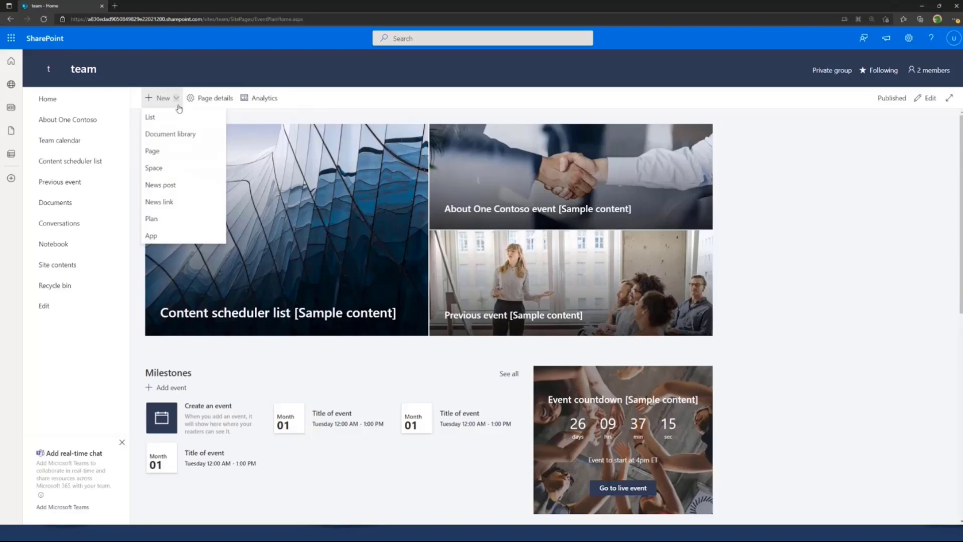
click(172, 235)
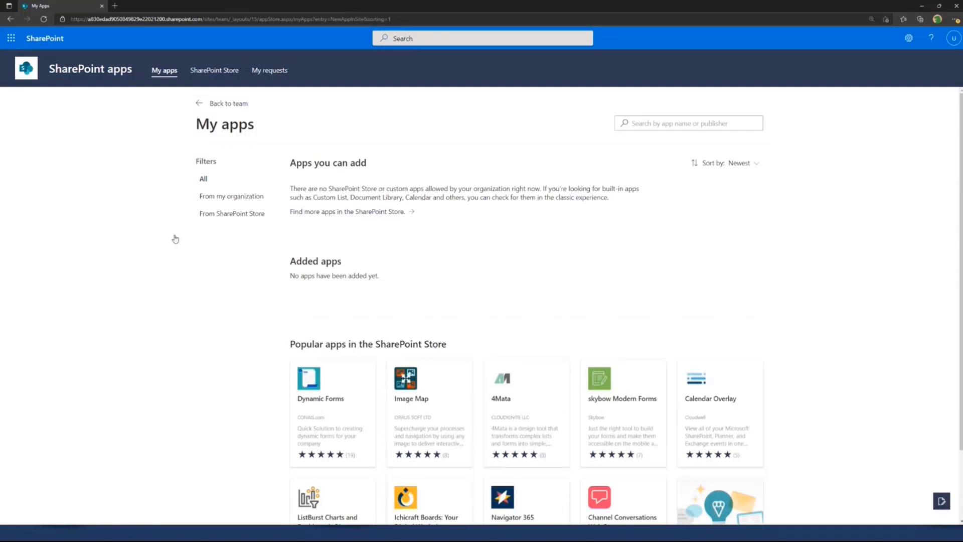
Step: Show that From my organization lists no apps, then open the ListBurst Charts and Dashboards BI listing
drag(315, 276, 361, 283)
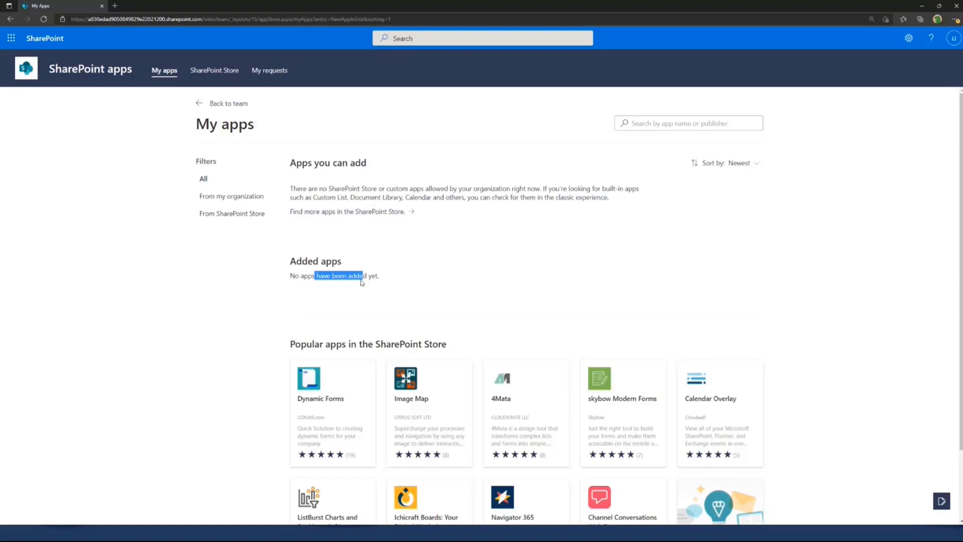
click(225, 199)
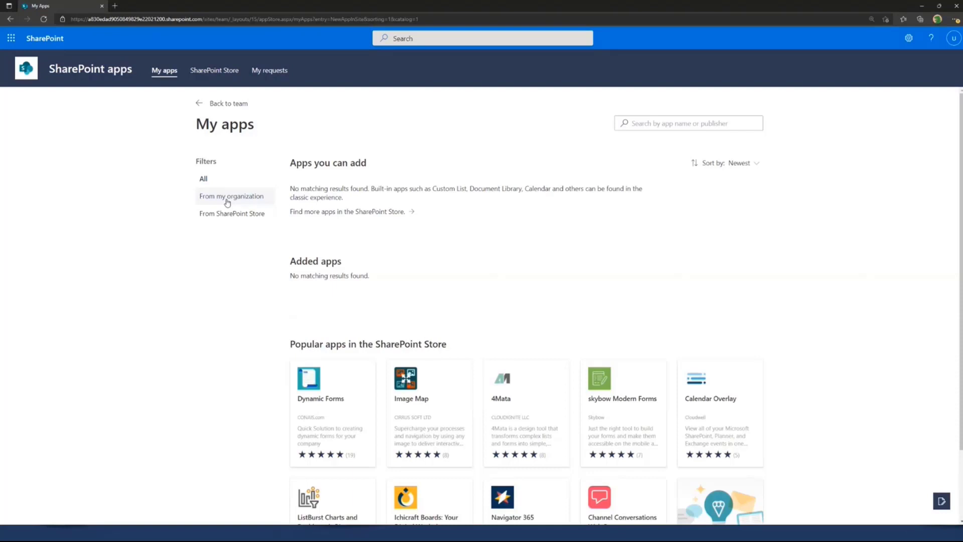
click(205, 179)
scroll(205, 179, down, 1)
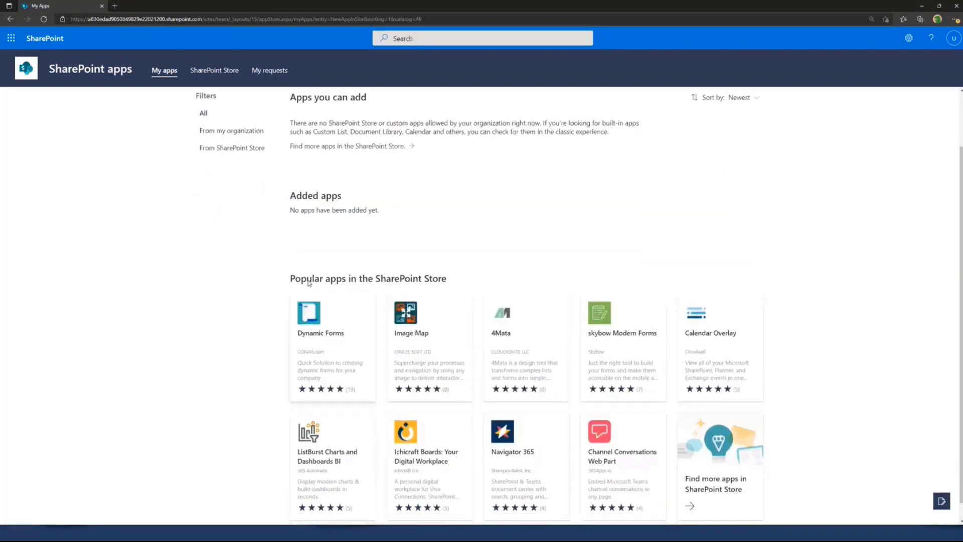
scroll(687, 328, down, 1)
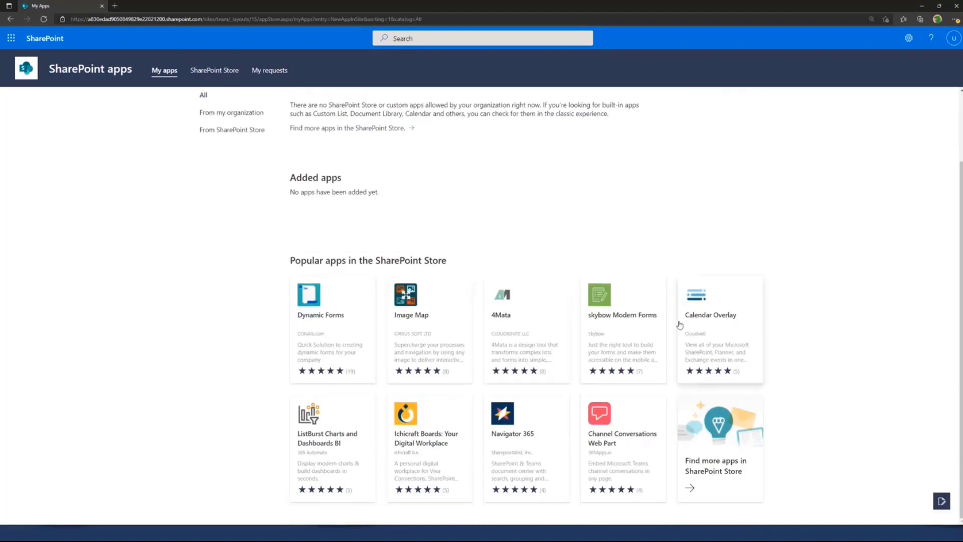
click(333, 425)
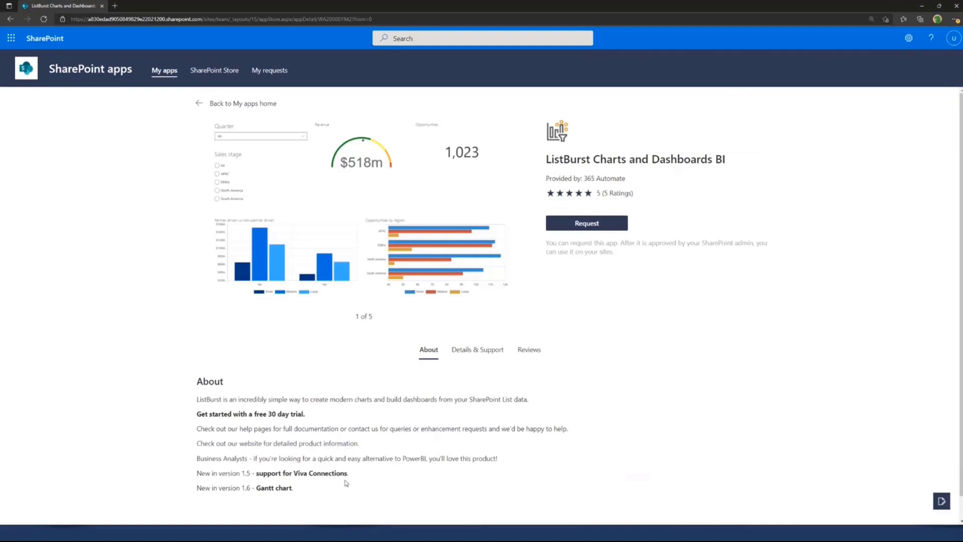
Step: Highlight the Viva Connections support note in the ListBurst app's About section
drag(350, 475, 257, 474)
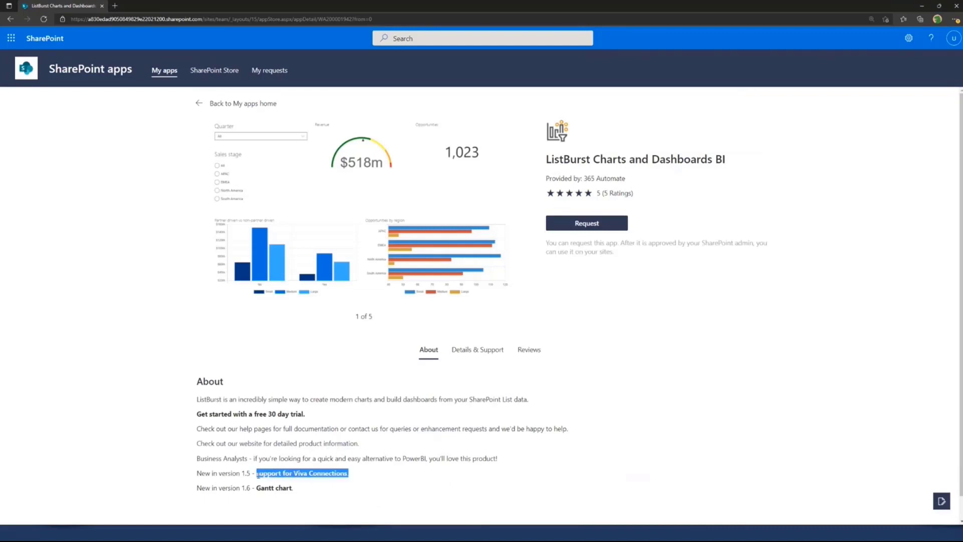
click(114, 400)
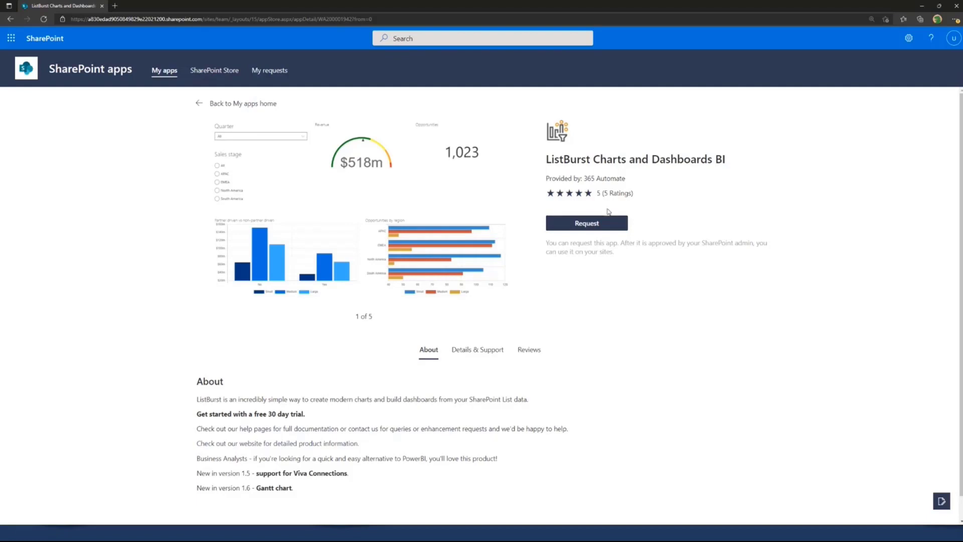
Step: Request ListBurst, giving the reason that business people want it to show sales by region
click(592, 227)
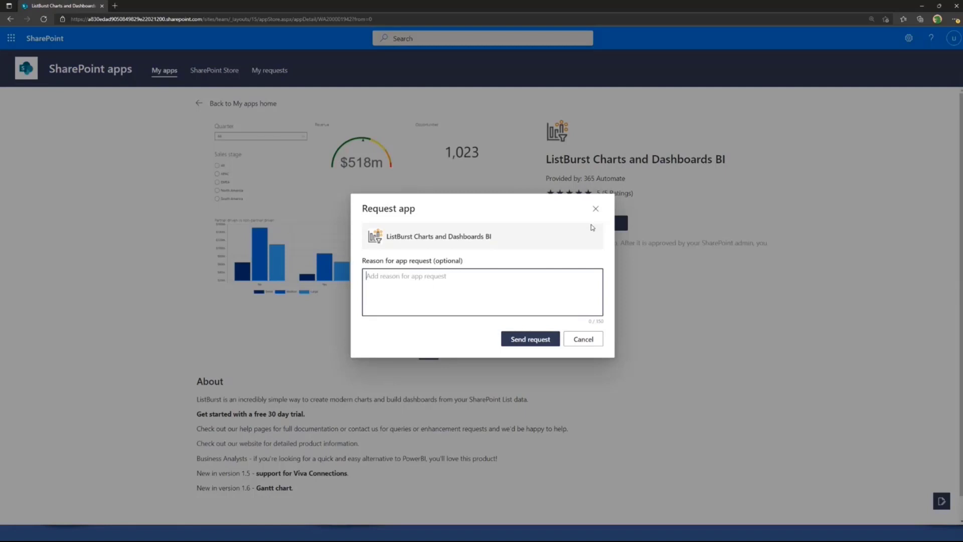
text(Our business people would like to hav thi)
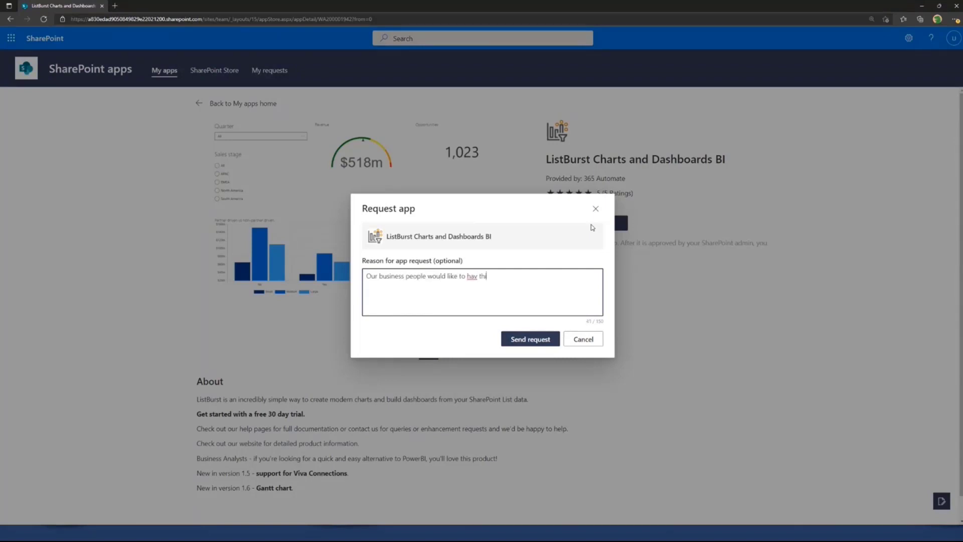
key(BackSpace)
key(BackSpace)
key(BackSpace)
key(BackSpace)
text(e this to show sha)
key(BackSpace)
key(BackSpace)
text(ales based on regi)
text(ona)
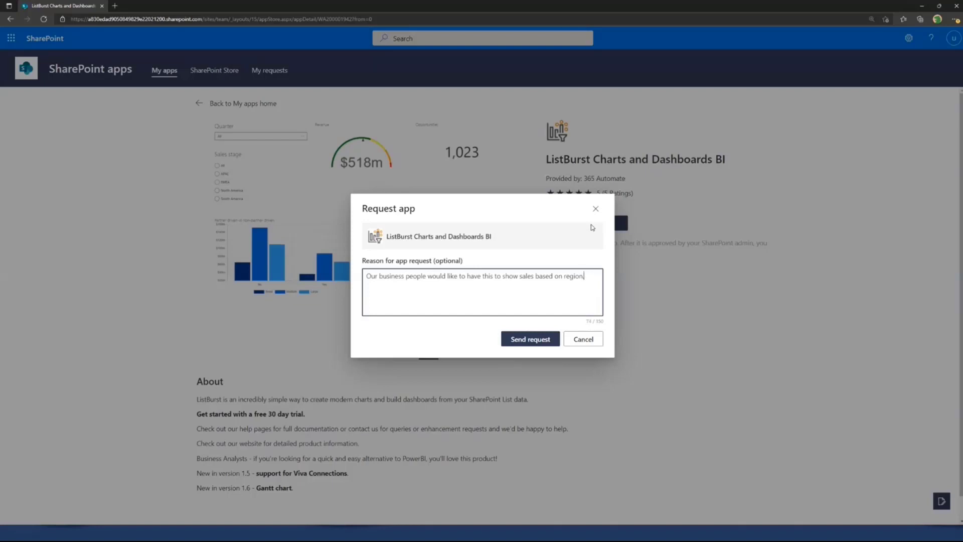
click(535, 340)
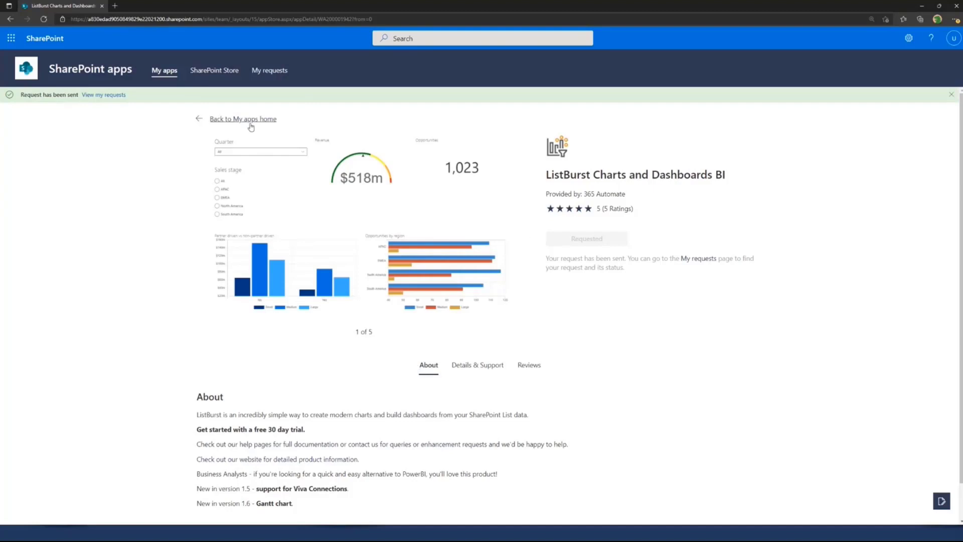
Step: Check the pending ListBurst and Ichicraft Boards entries under My requests, then browse the SharePoint Store
click(271, 72)
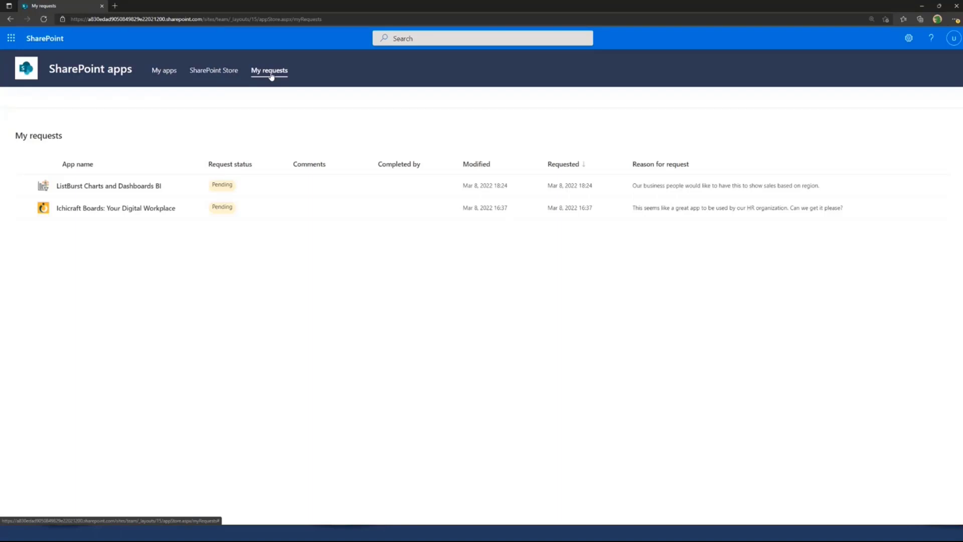
click(214, 73)
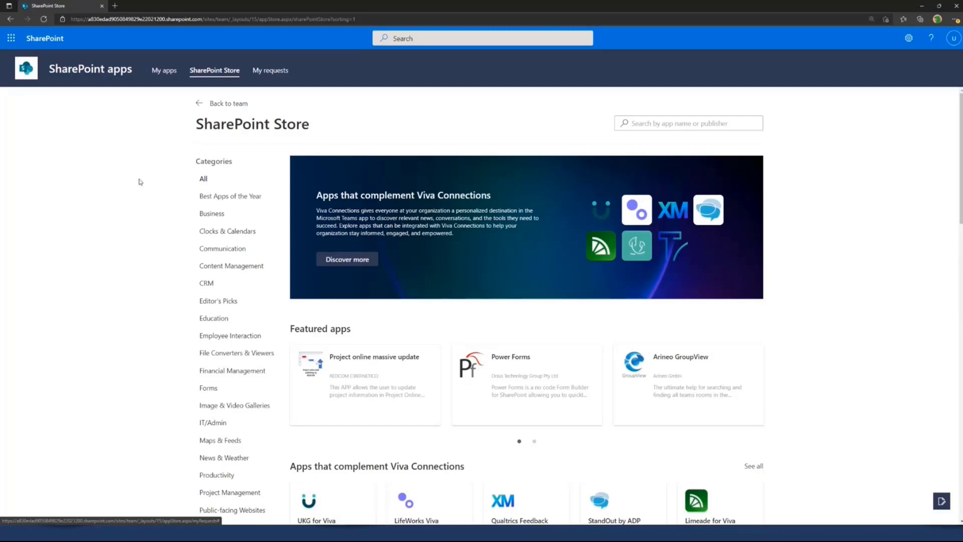
Step: Return to the My requests list of pending app requests
click(269, 72)
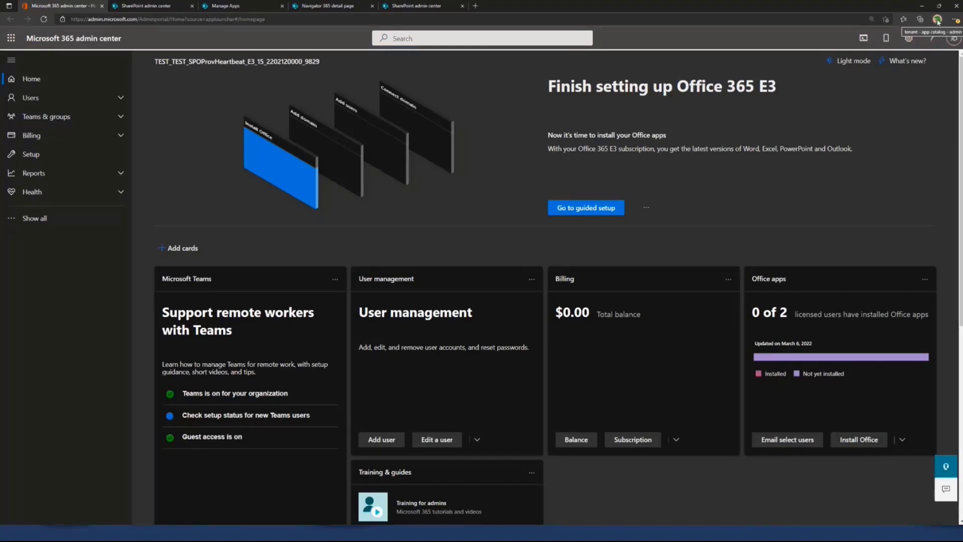
Step: Check the signed-in account, then expand the admin center navigation with Show all
click(953, 38)
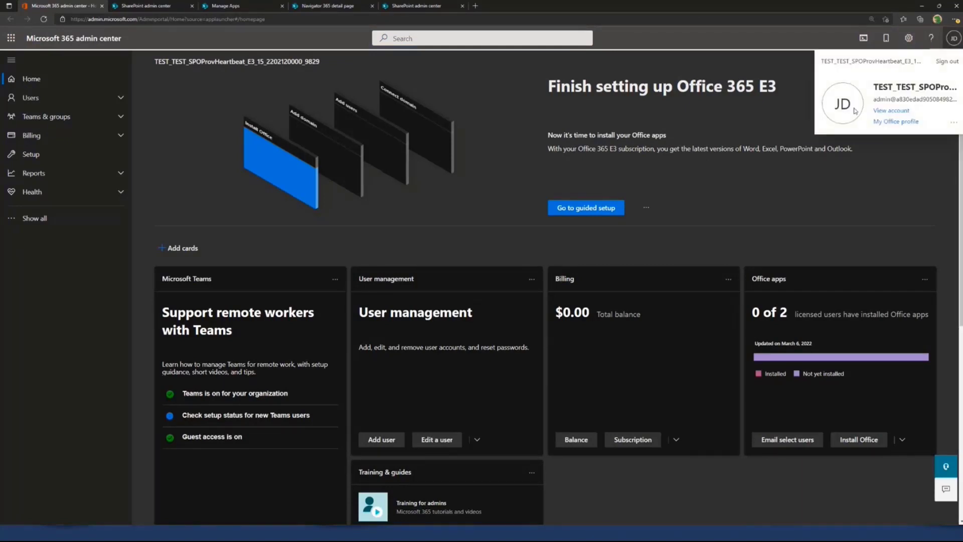
click(316, 123)
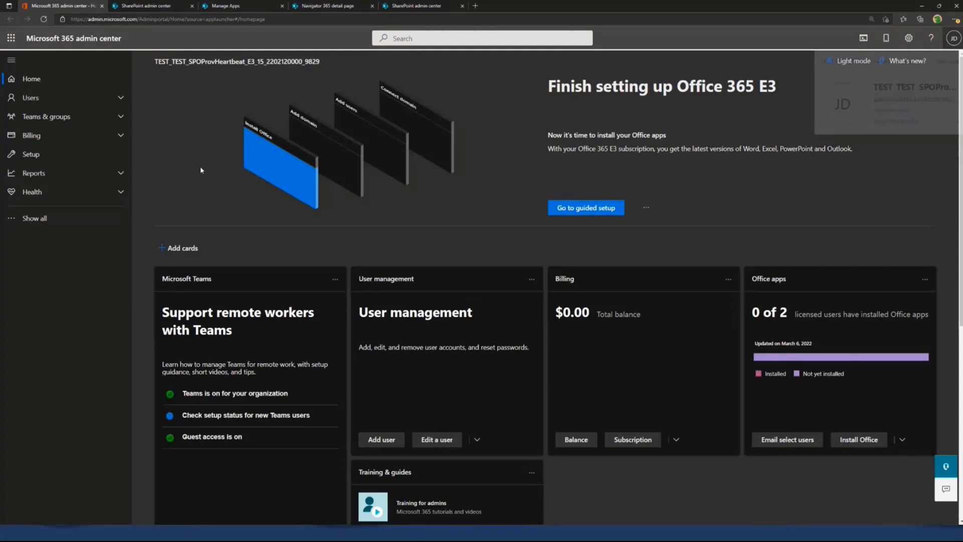
click(58, 221)
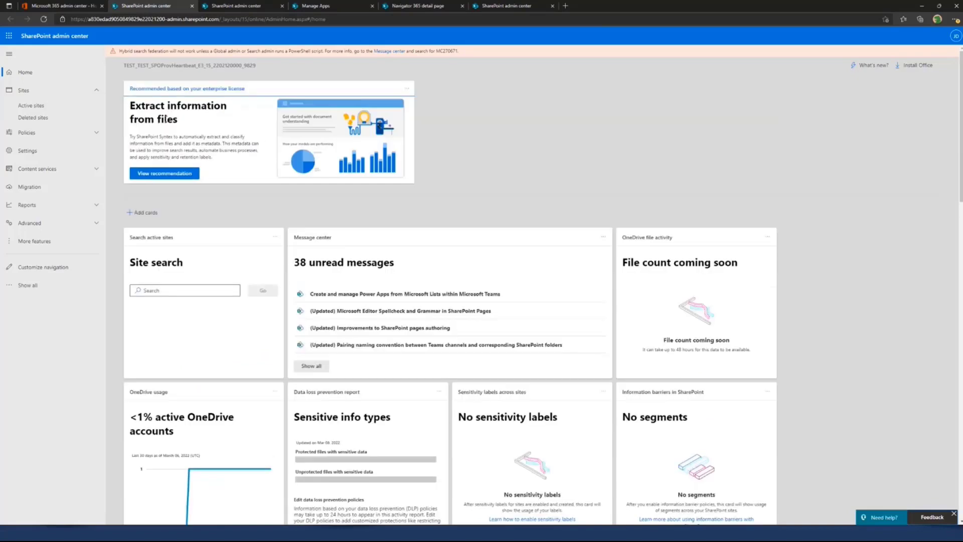
Step: Go to the More features page of the SharePoint admin center
click(34, 240)
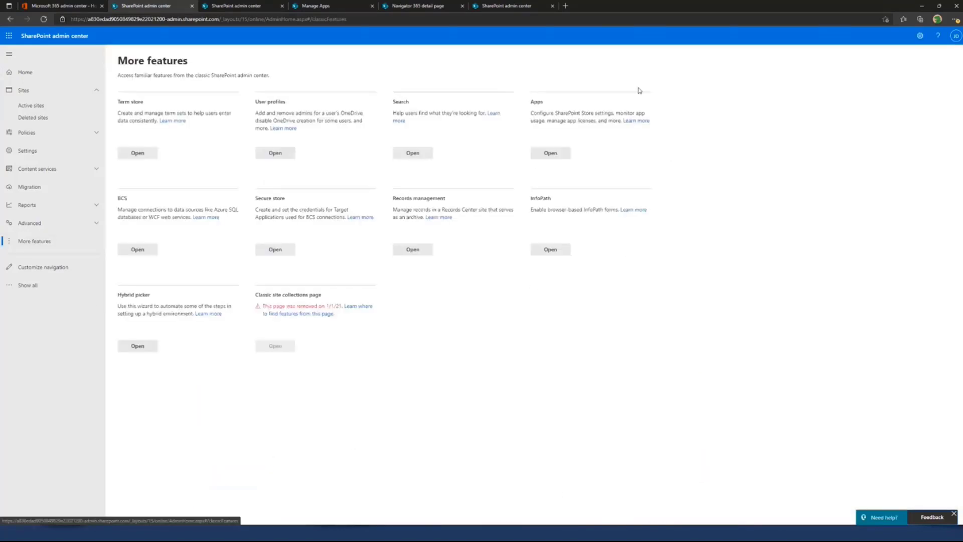
Step: Open the Manage apps page, sort it by Title A to Z, and select Navigator 365
click(552, 153)
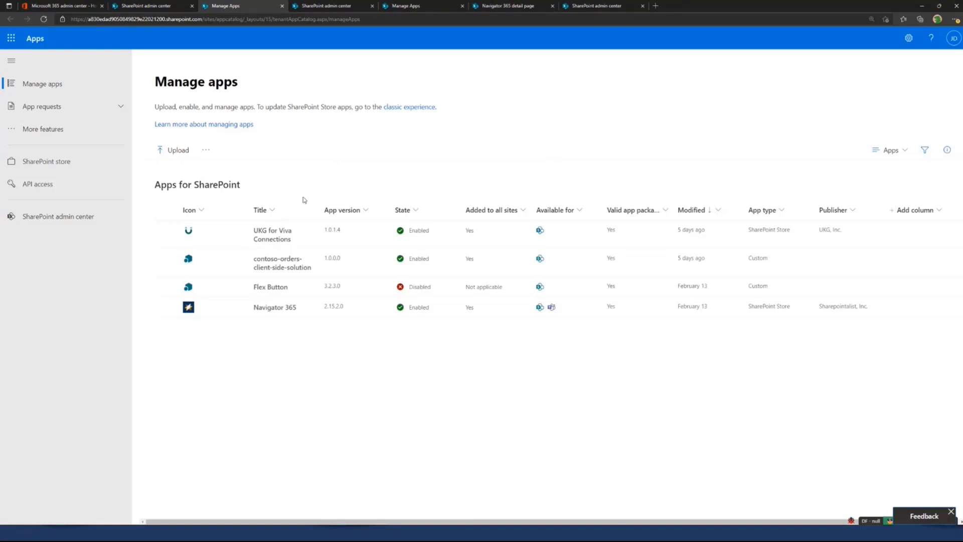
click(277, 213)
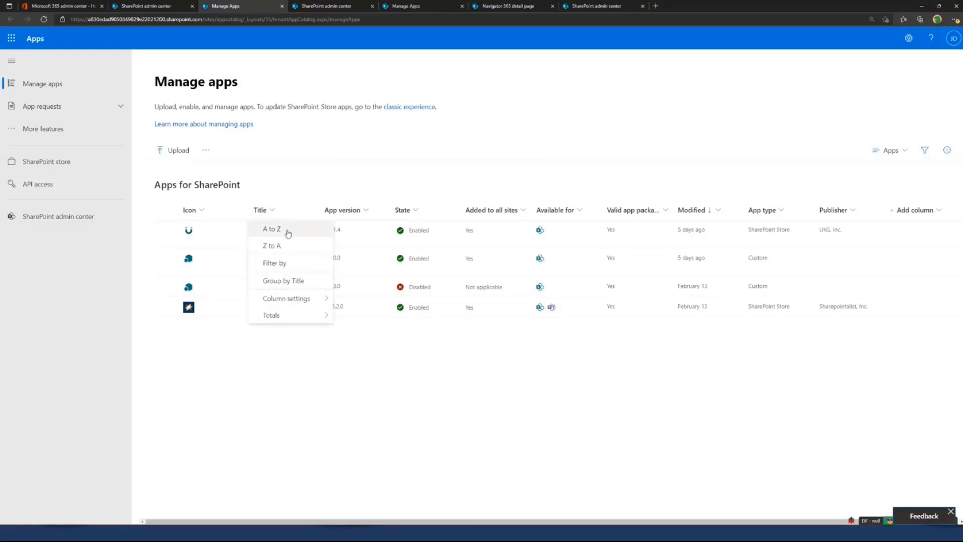
key(Escape)
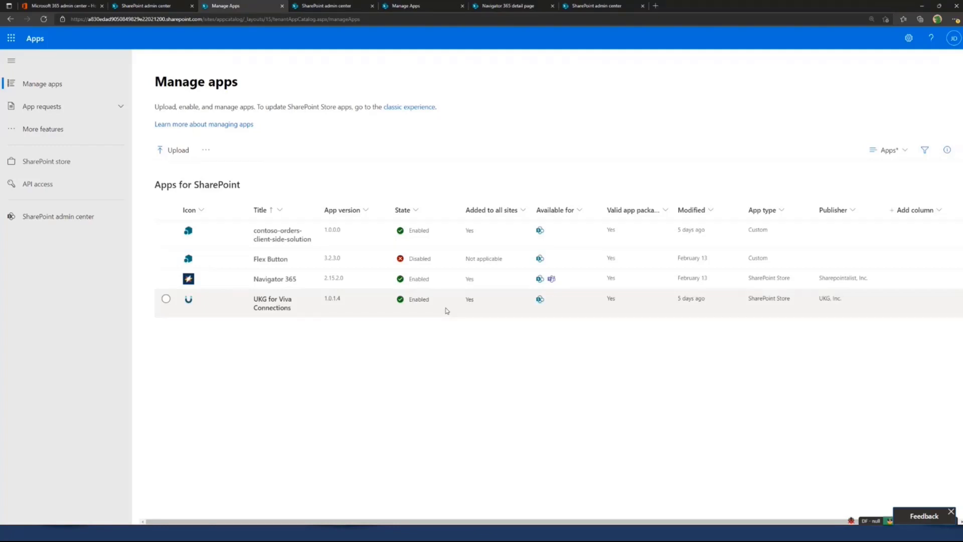
click(166, 278)
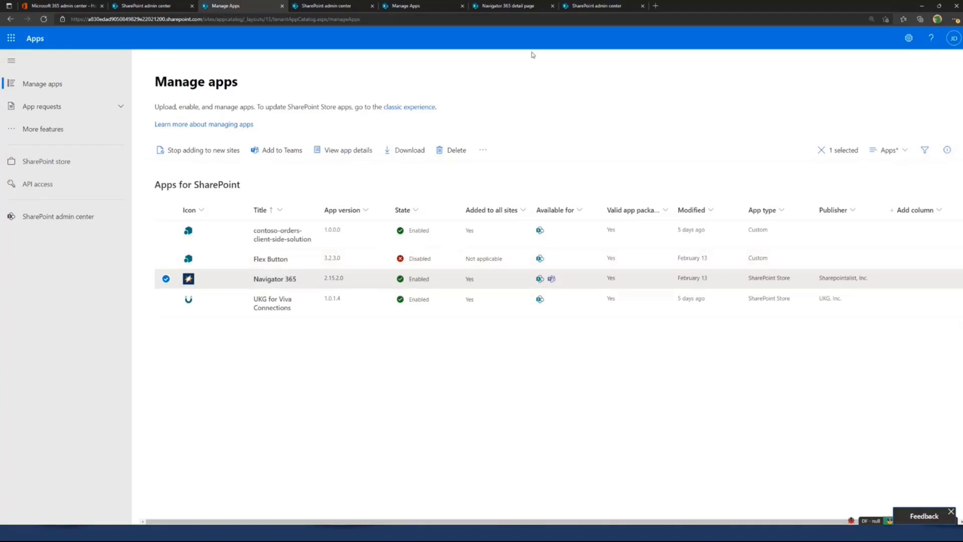
Step: Open the pending Ichicraft Boards request and begin a reply comment reading 'That looks.'
click(57, 111)
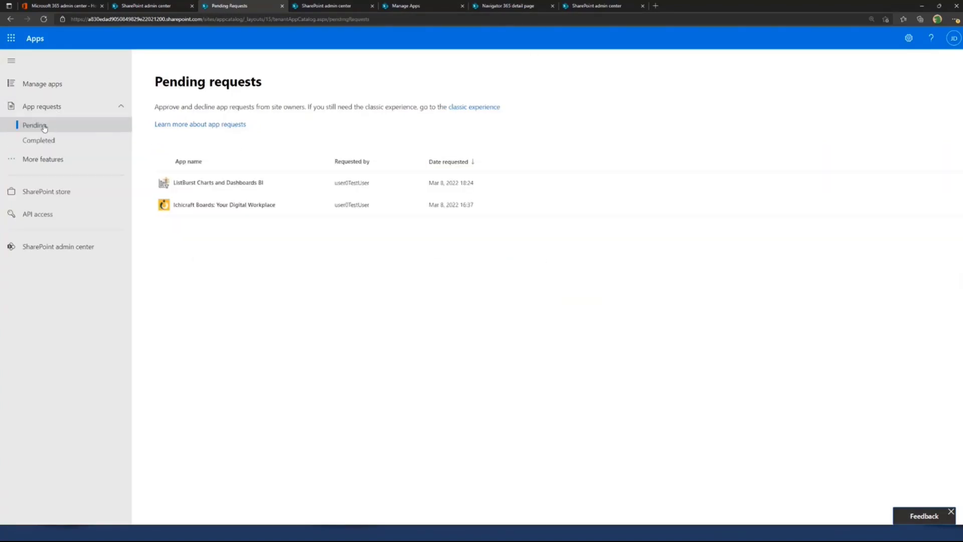
click(208, 206)
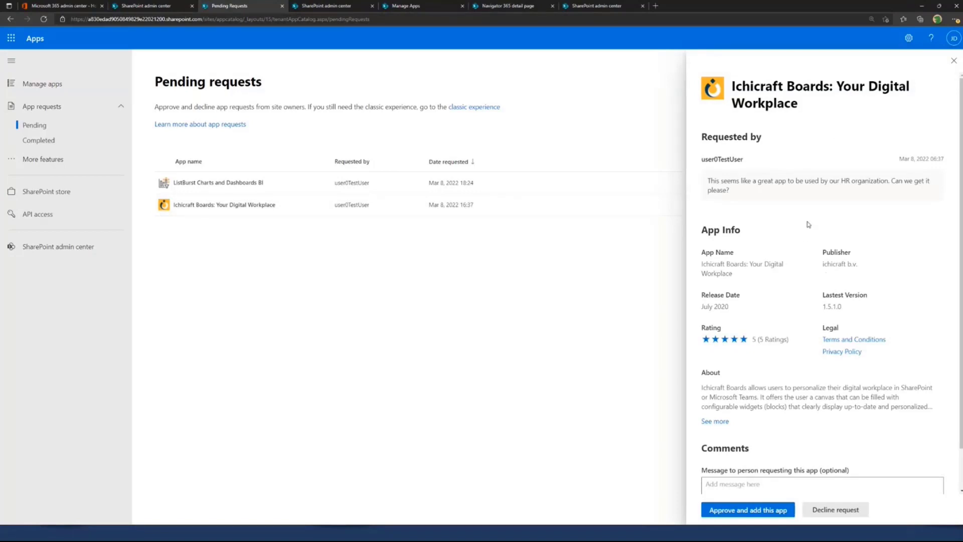
triple_click(727, 190)
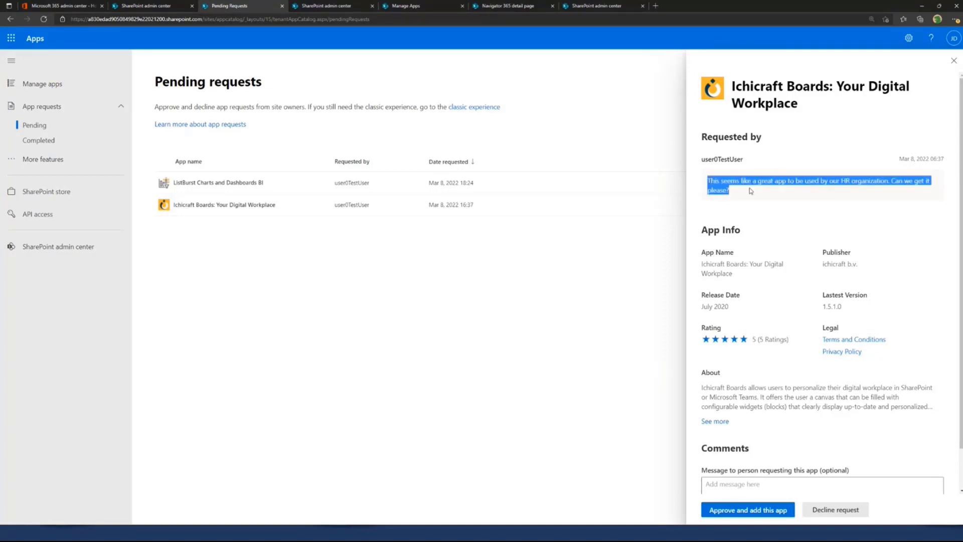
scroll(750, 191, down, 1)
click(765, 446)
text(That looks)
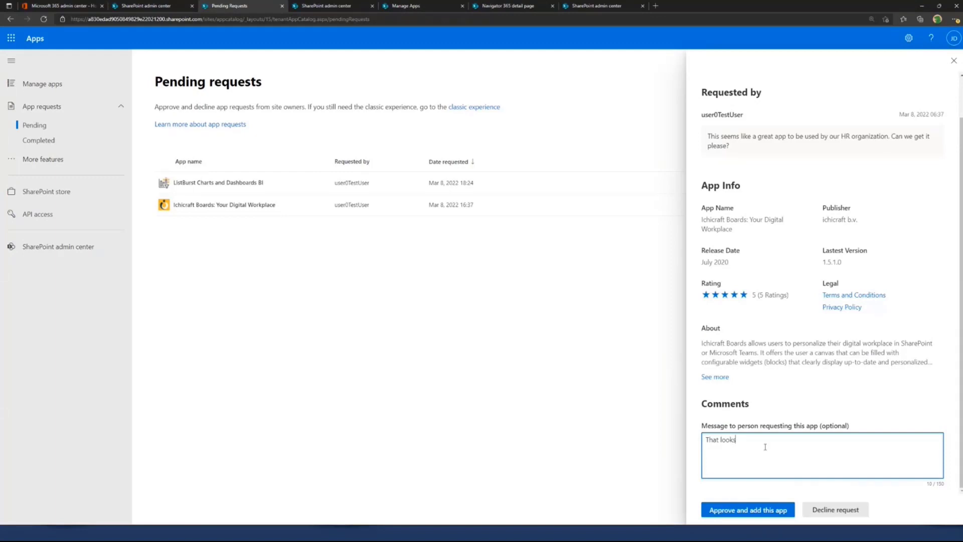
text(.)
Step: Approve the Ichicraft Boards request, add the app, and confirm its data access
click(764, 510)
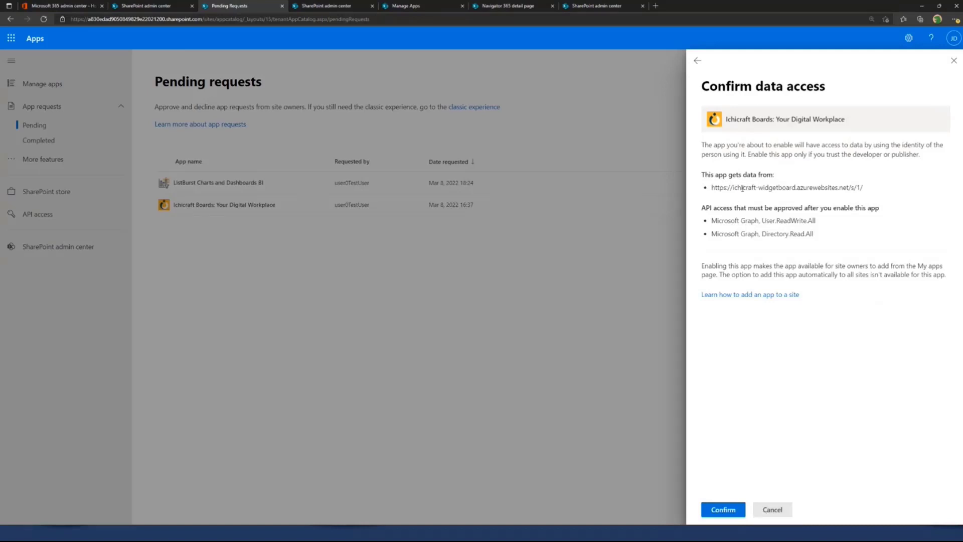
drag(742, 188, 817, 188)
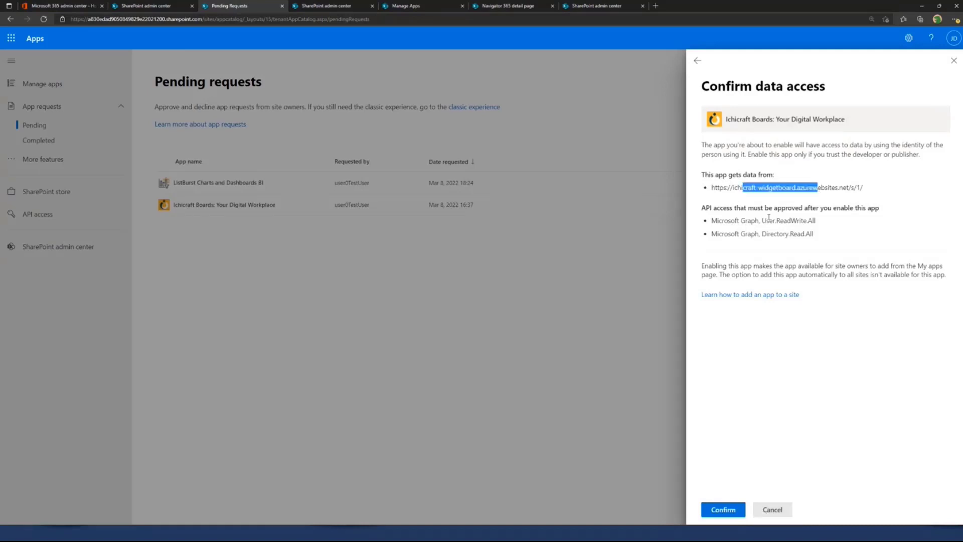
click(722, 509)
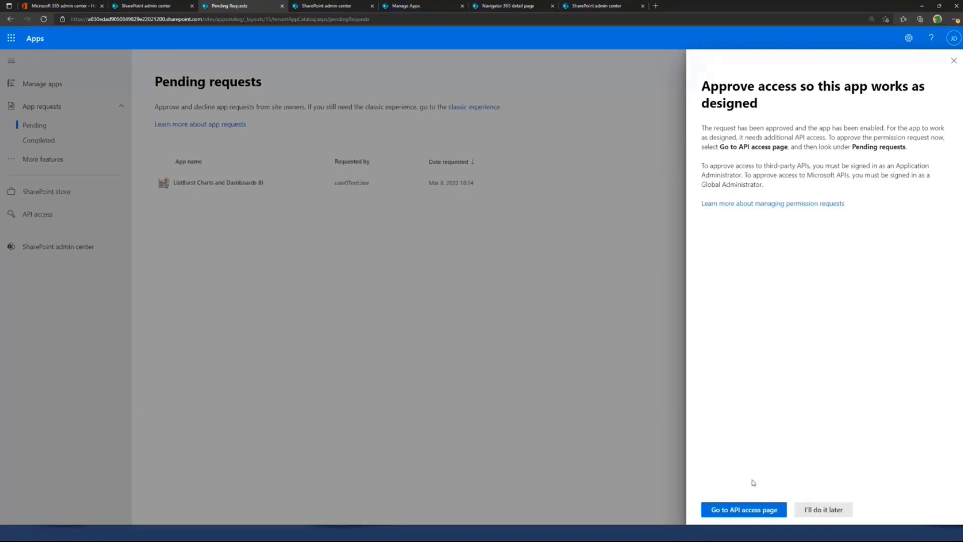
Step: Open the API access approval page, then go back to the Manage apps list
click(760, 510)
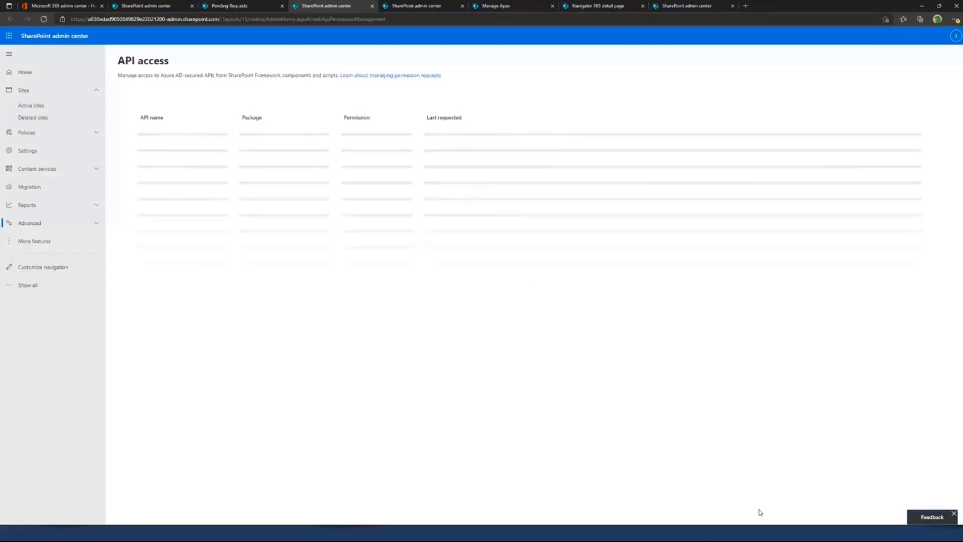
click(228, 7)
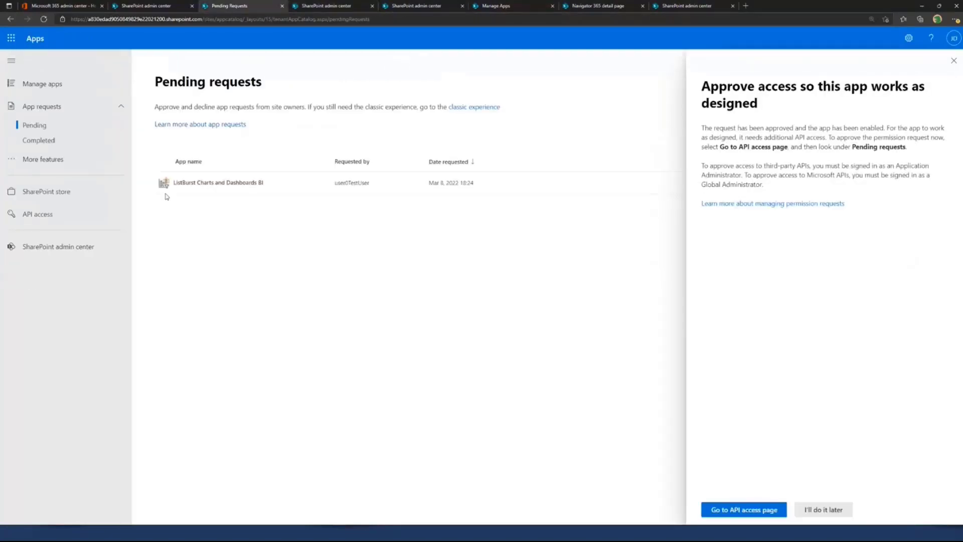
click(126, 86)
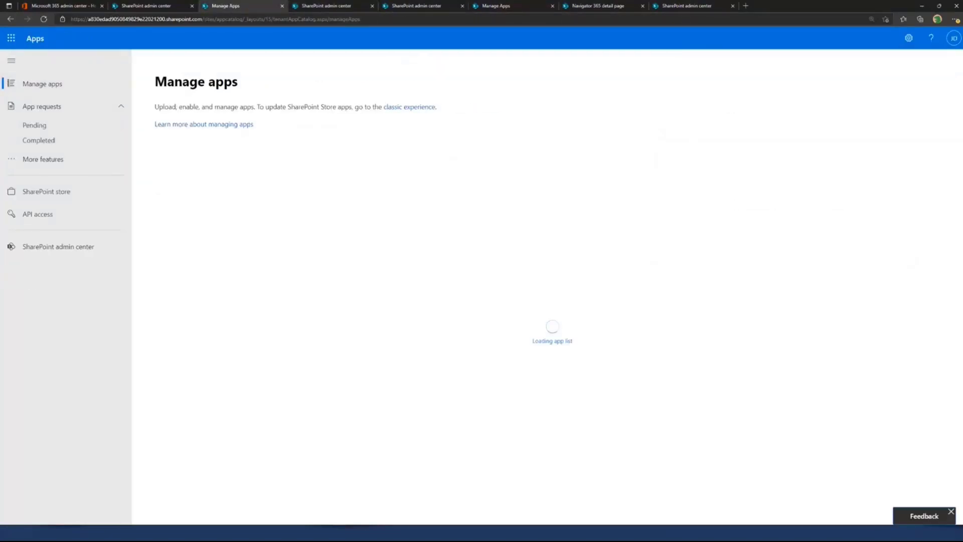
Step: Upload contosopart.sppkg to the app catalog from the solution folder
key(alt+Tab)
drag(51, 98, 568, 80)
drag(549, 141, 351, 359)
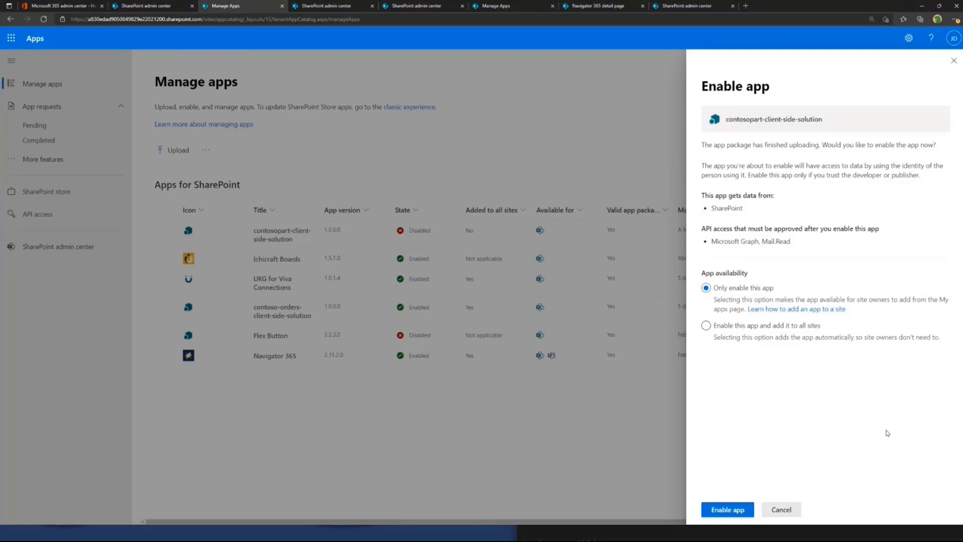
Step: Enable the contosopart app and add it to all sites
drag(734, 241, 775, 241)
drag(755, 174, 826, 146)
click(760, 327)
click(736, 289)
click(736, 325)
click(741, 509)
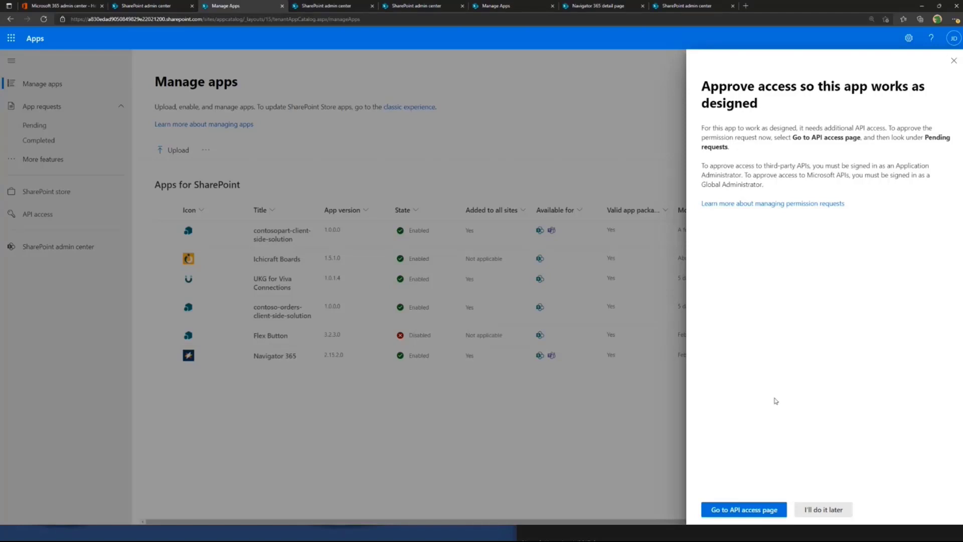
Step: Postpone the API access reminder, check the pending Mail.Read API request, and return to Manage apps
click(954, 60)
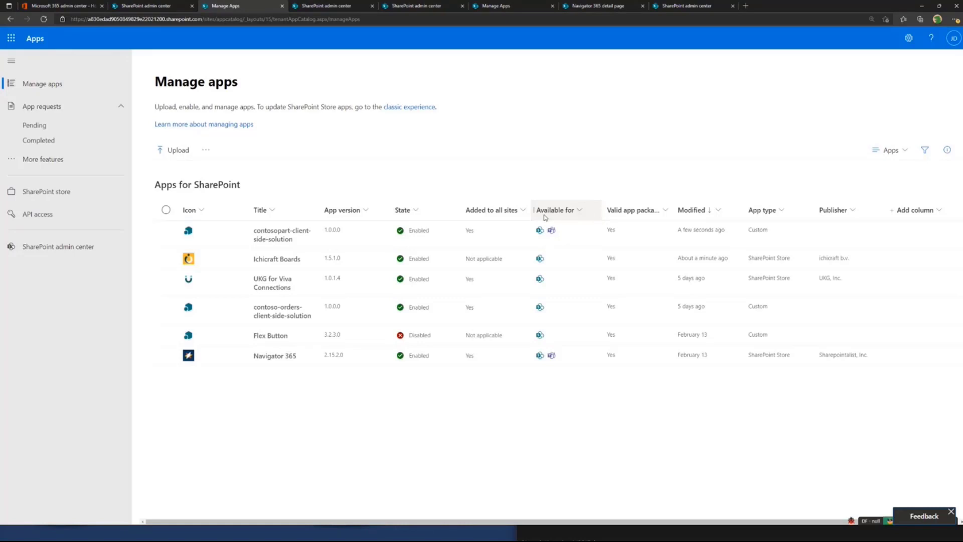
click(51, 222)
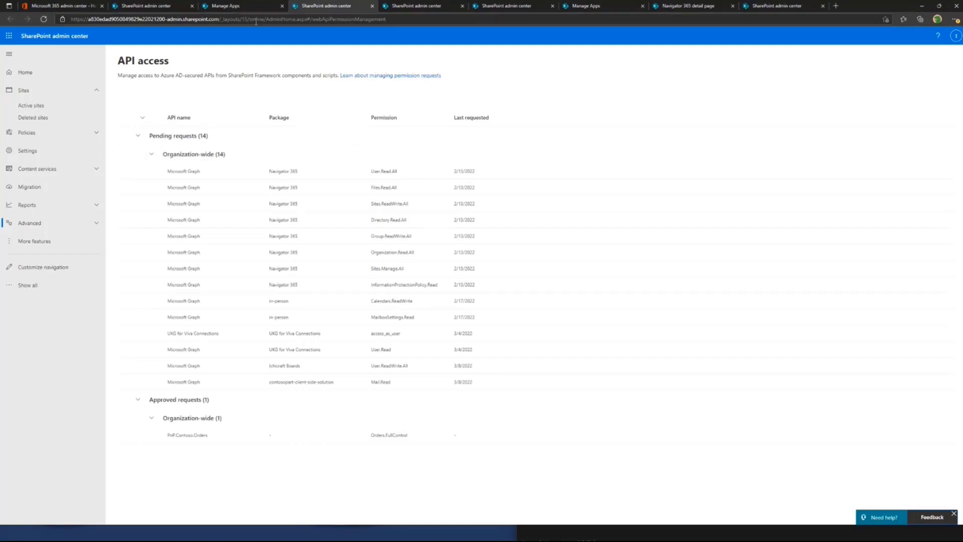
click(234, 6)
click(169, 6)
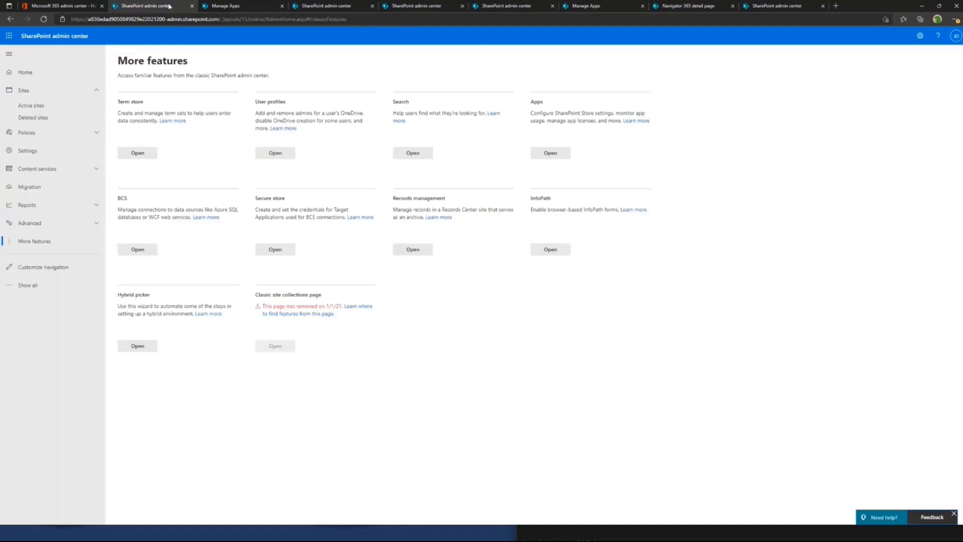
click(227, 7)
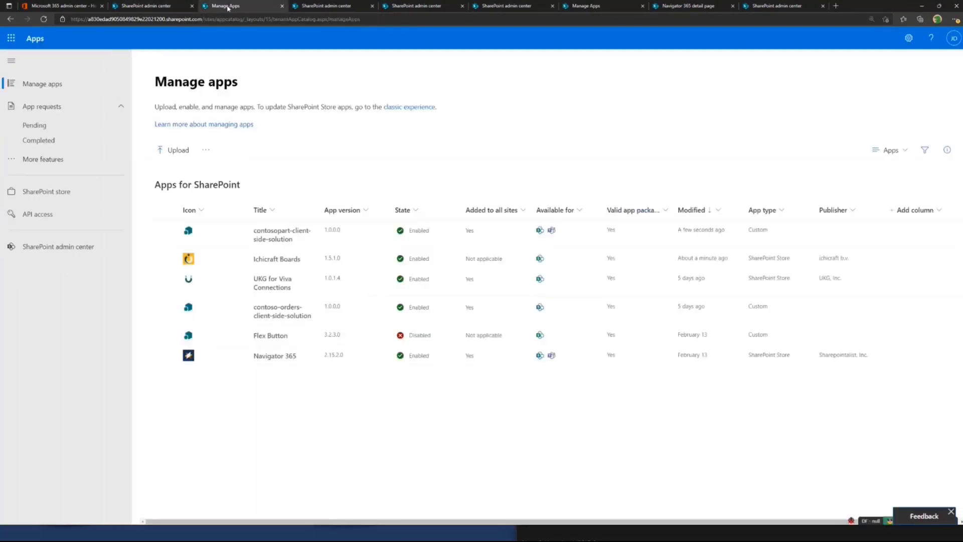